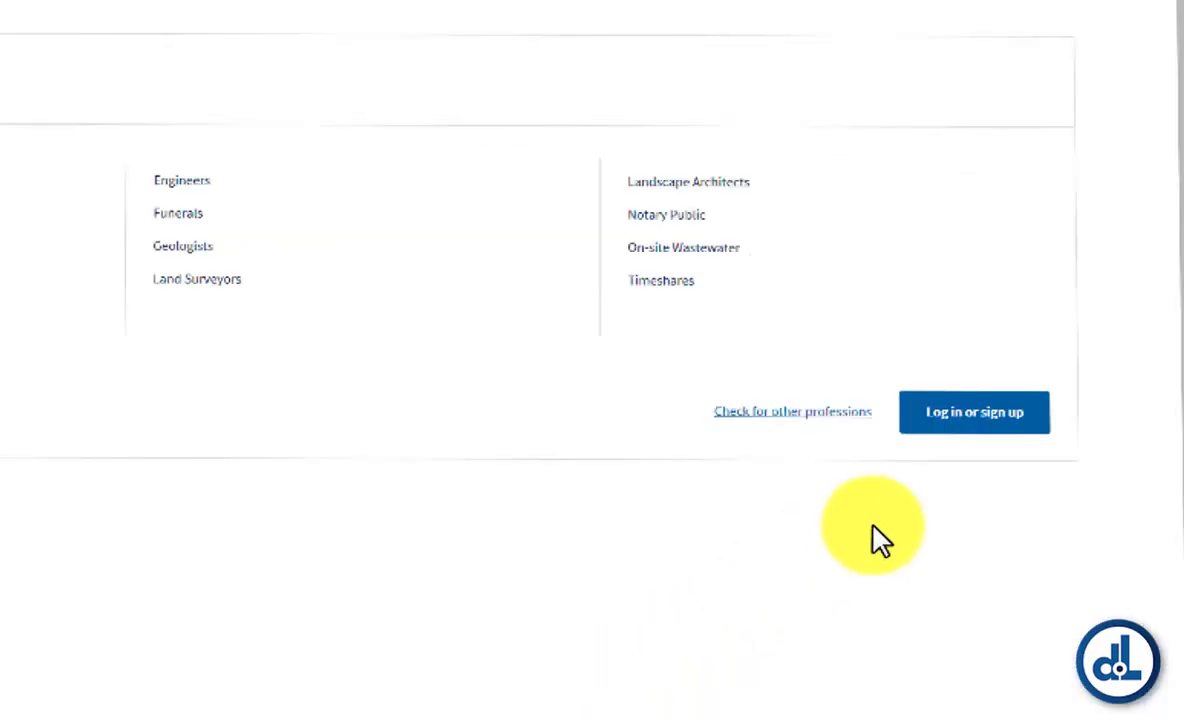
- Follow the 'Log in or sign up' link from the professions list to the SAW login information page
click(963, 425)
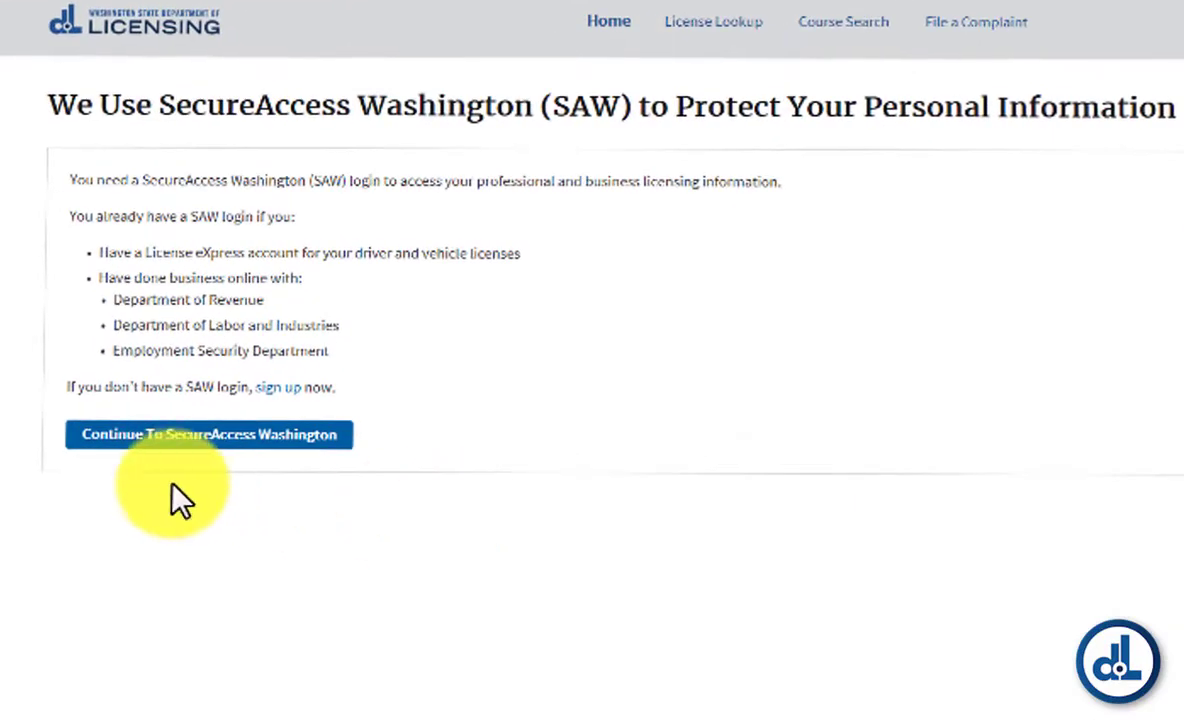
- Open the SecureAccess Washington sign-up form and enter the username, password and matching confirmation
click(191, 445)
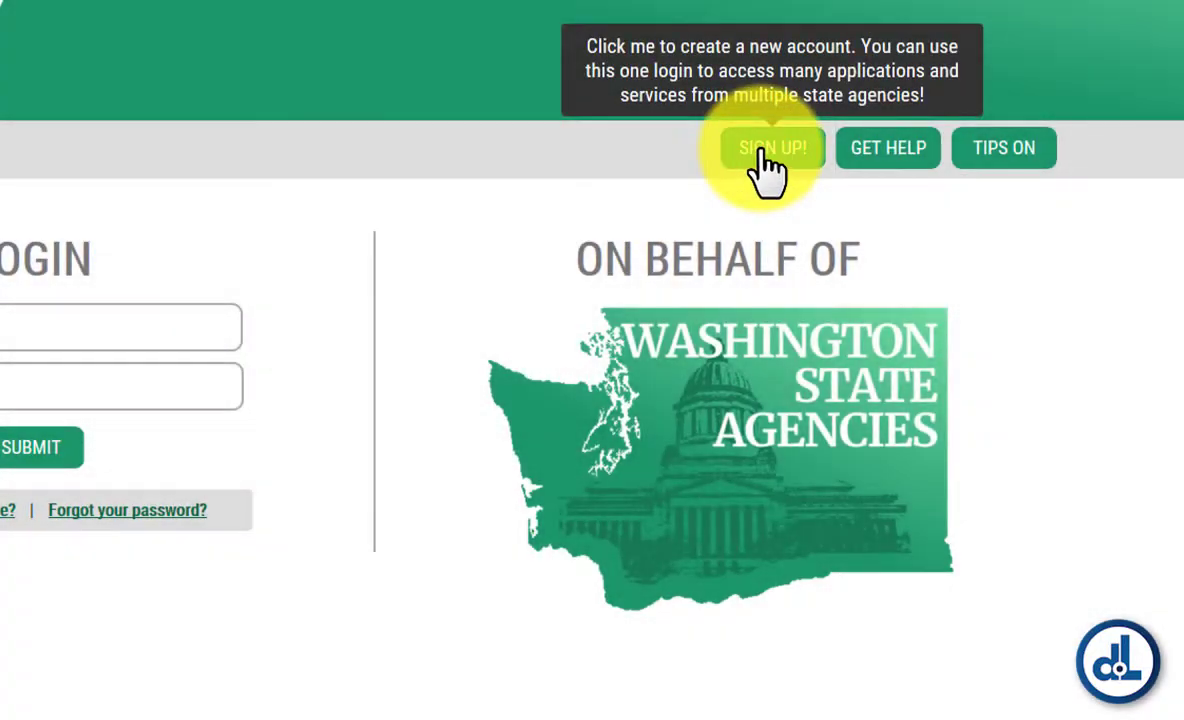
click(766, 170)
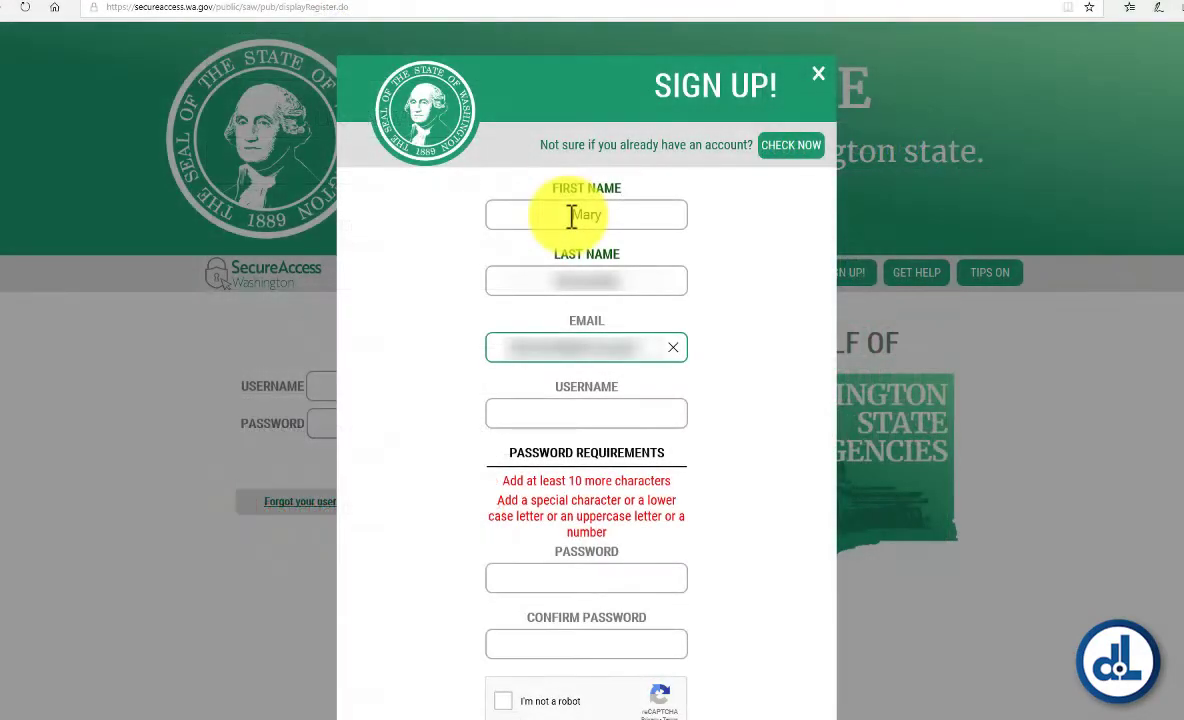
key(Tab)
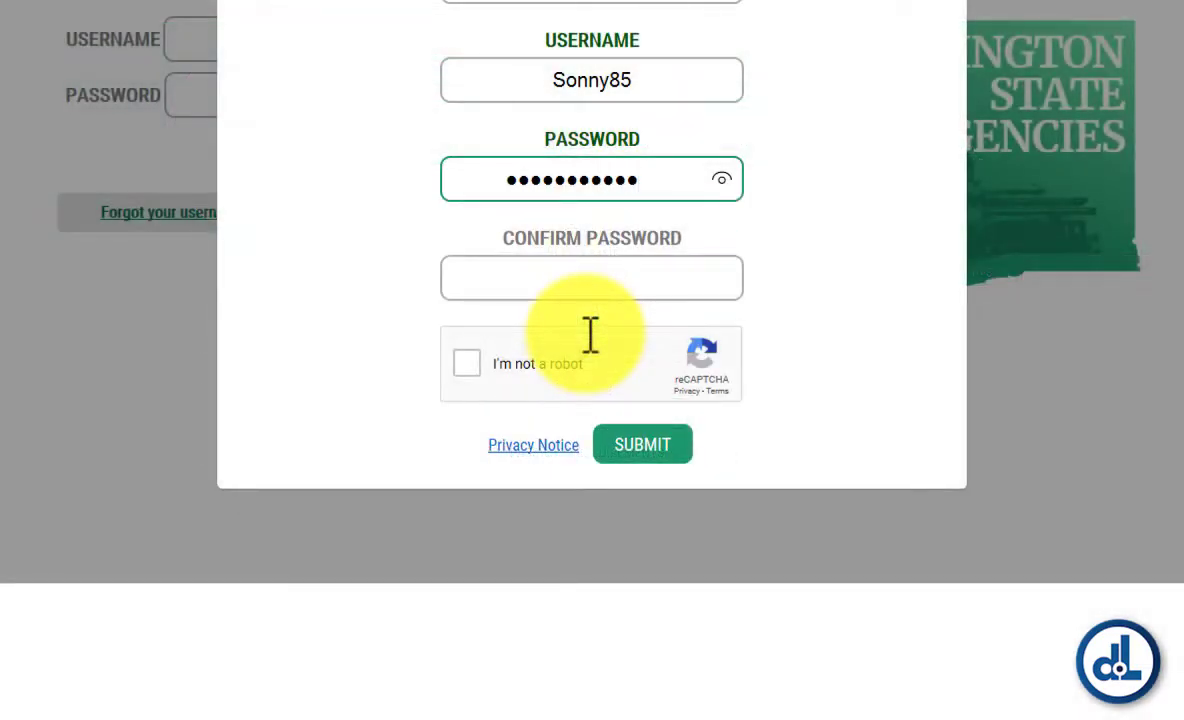
key(Tab)
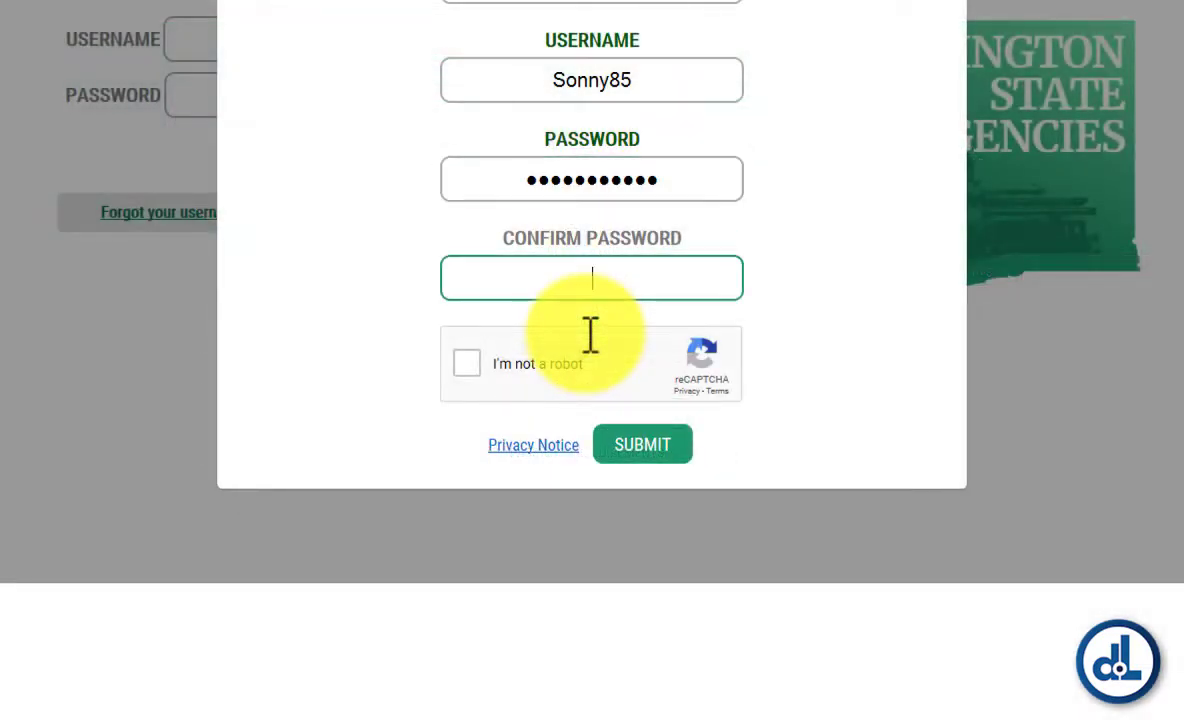
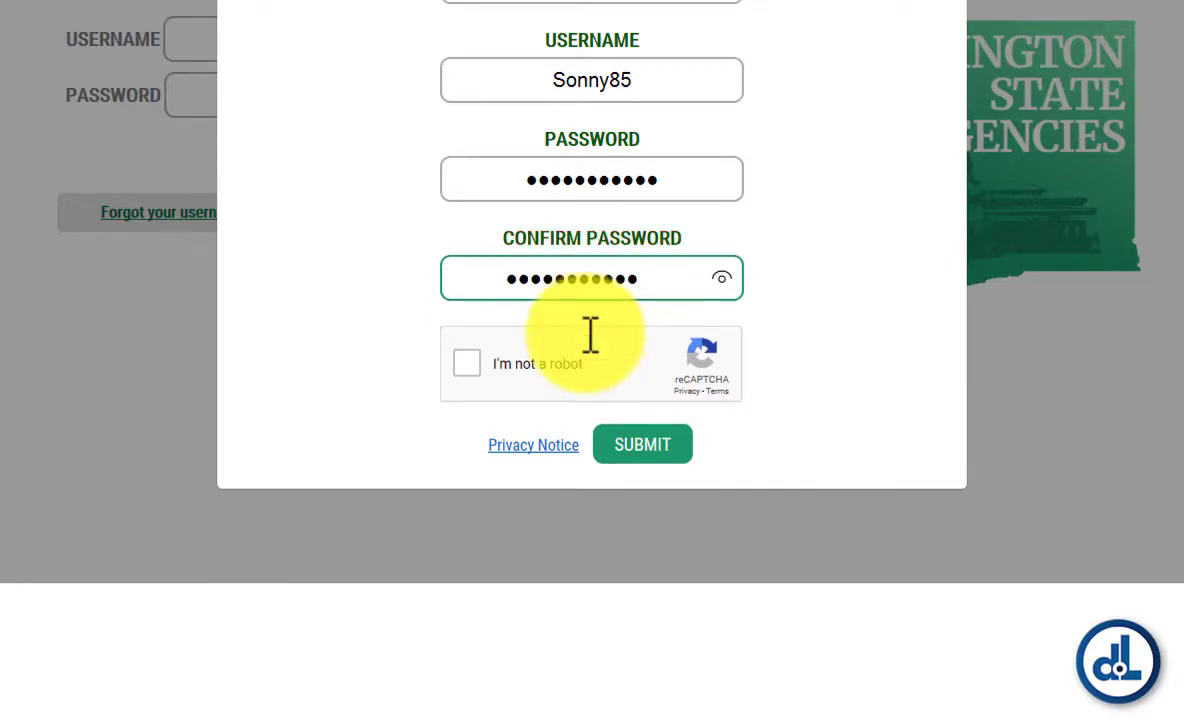
scroll(513, 291, down, 3)
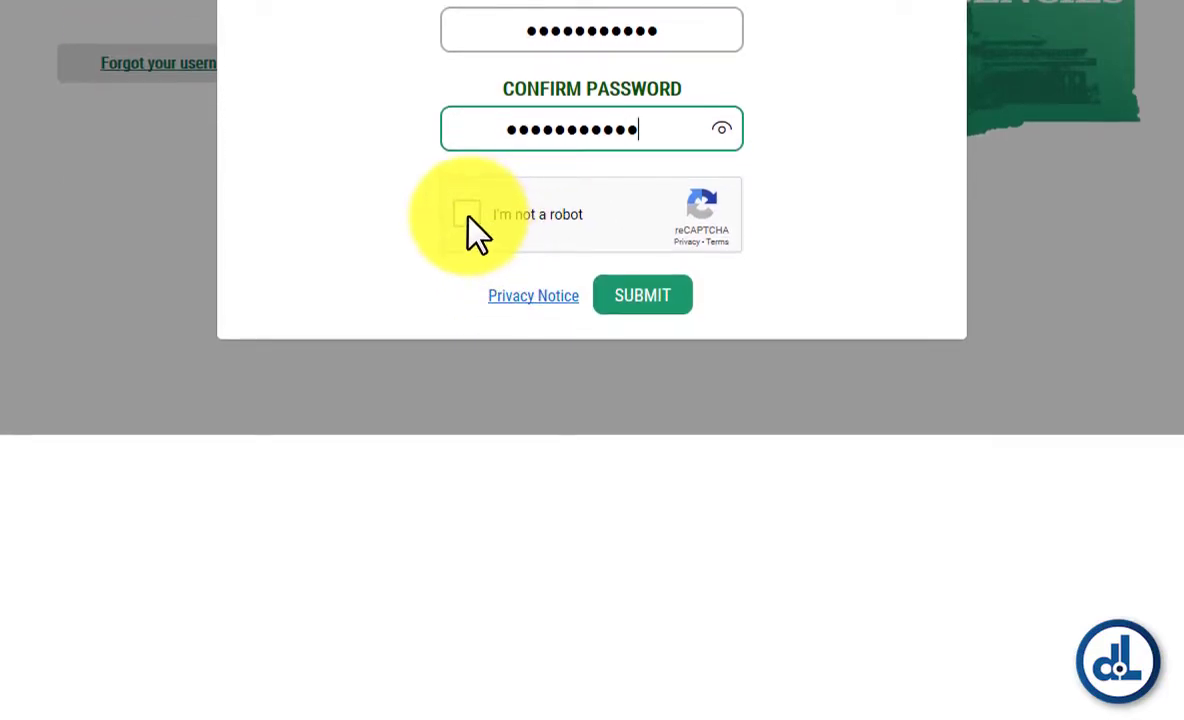
- Pass the robot check by selecting the four car images, then submit the sign-up form
click(467, 214)
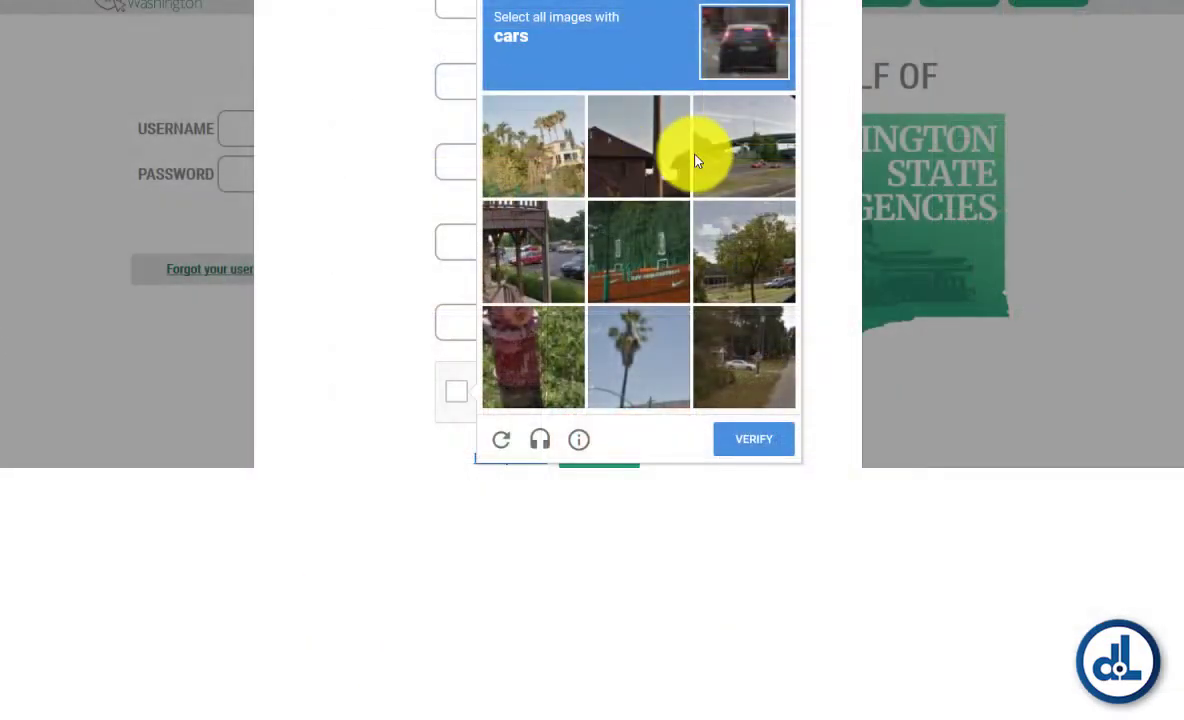
click(740, 156)
click(740, 266)
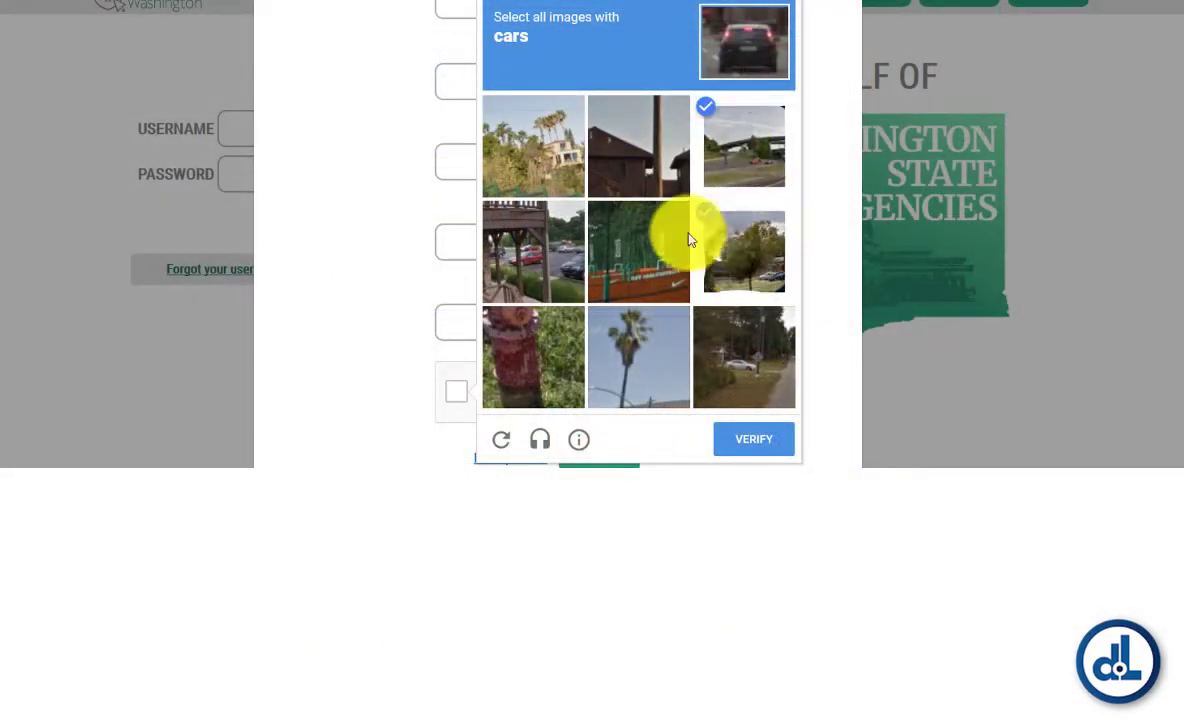
click(522, 245)
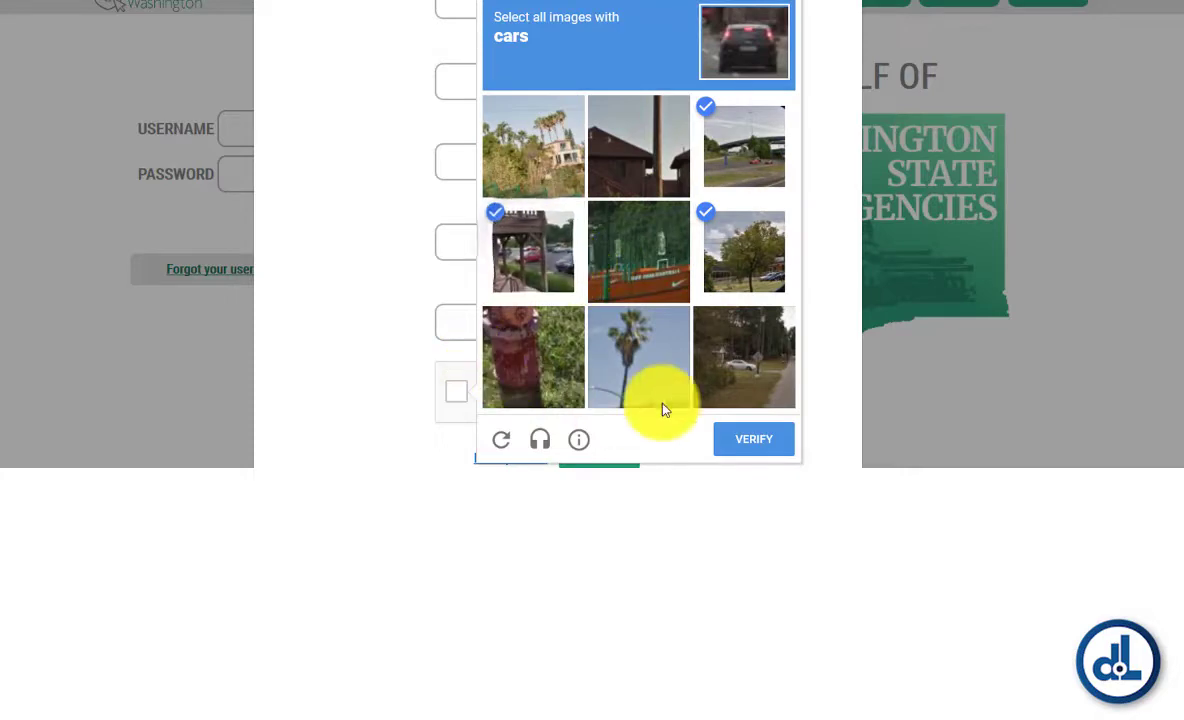
click(753, 373)
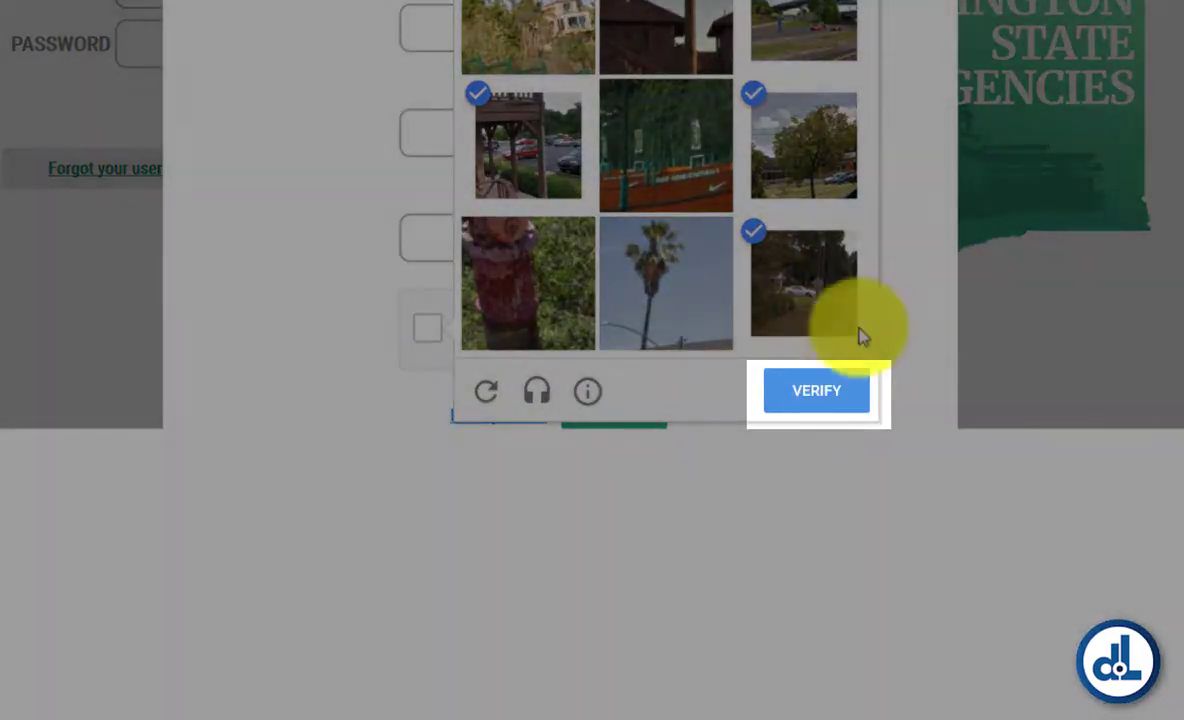
click(820, 392)
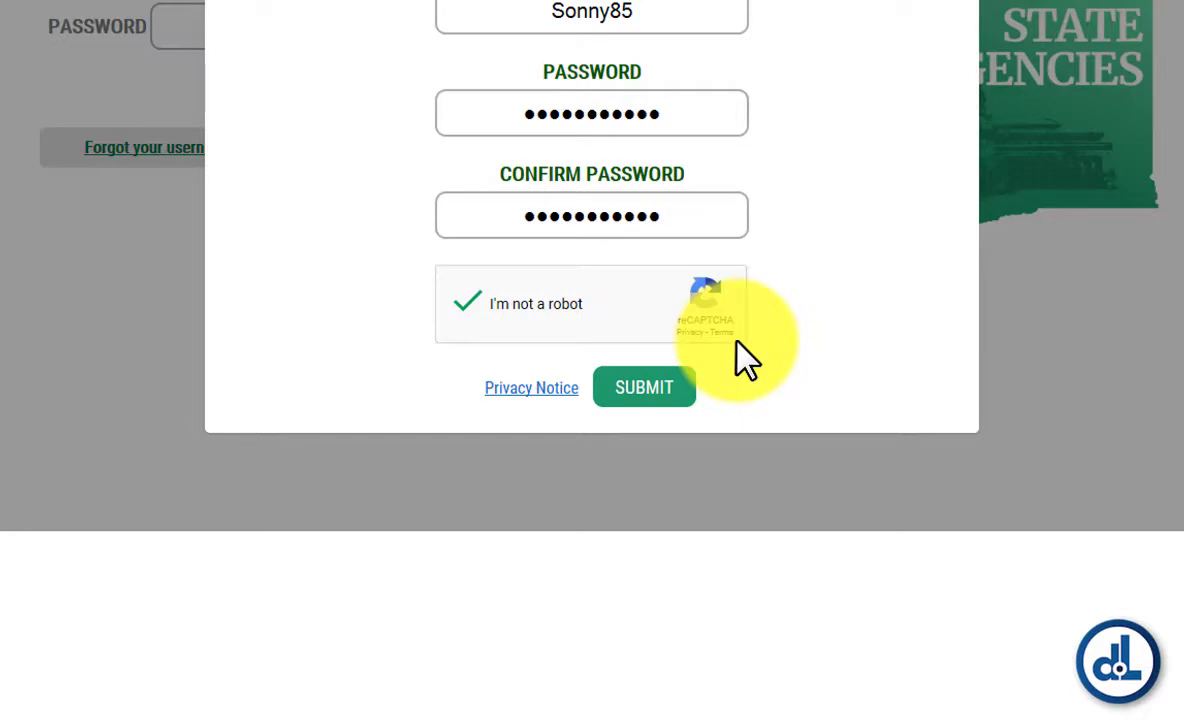
click(656, 400)
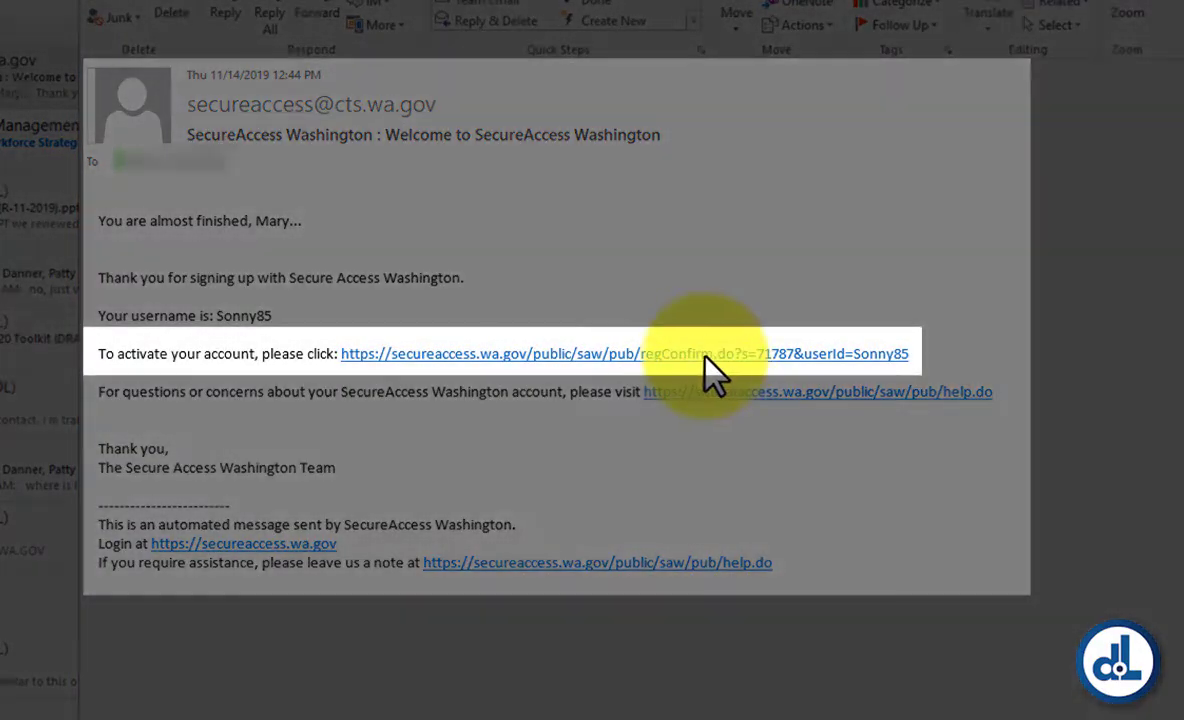
- Follow the activation link in the 'Welcome to SecureAccess Washington' email
click(697, 358)
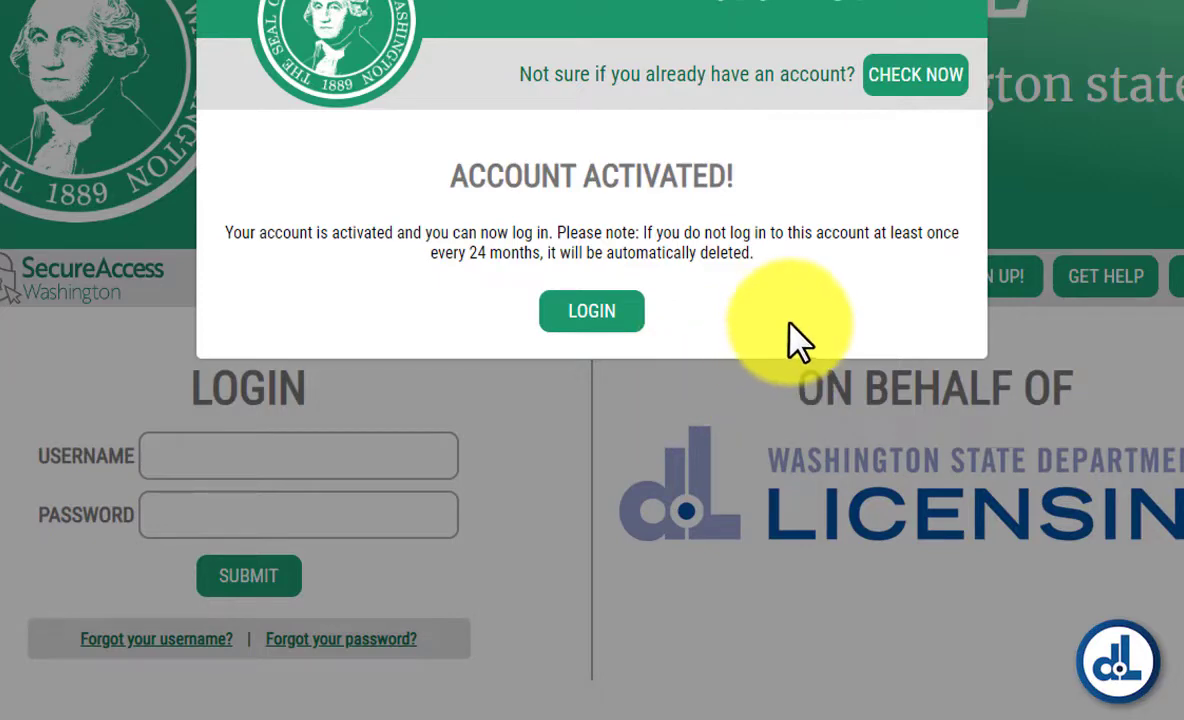
- Log in to the activated account with the new username and password, declining to save the password
click(595, 313)
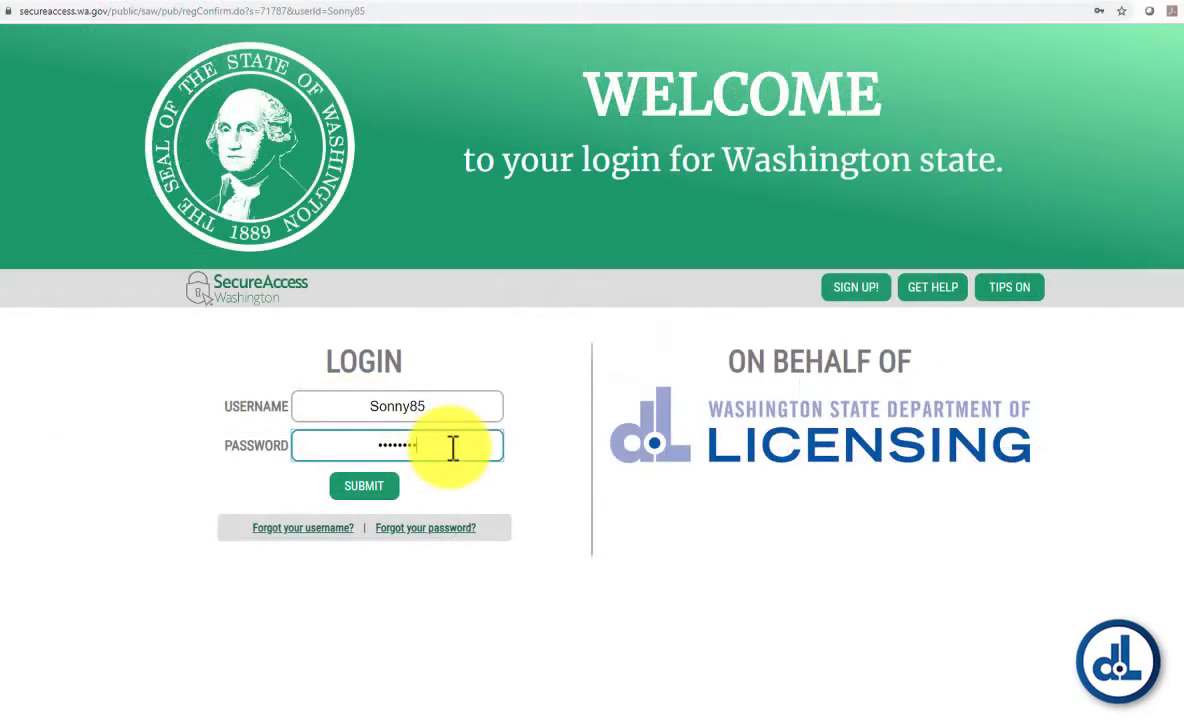
click(381, 487)
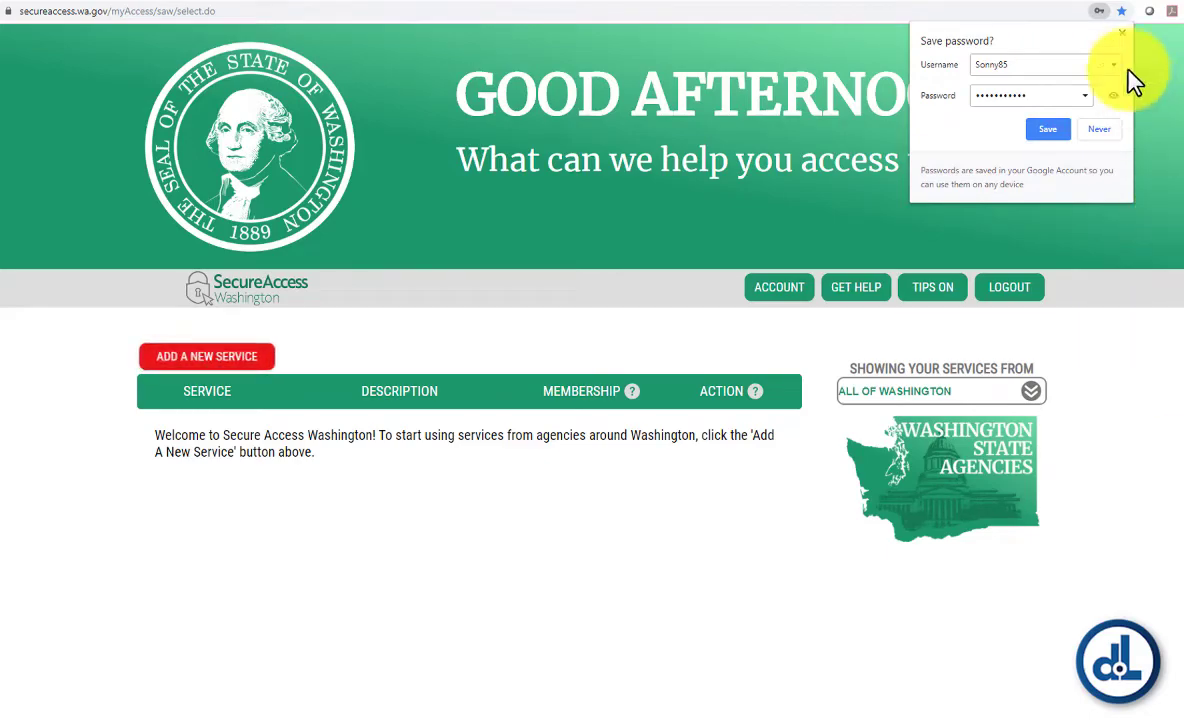
click(1124, 42)
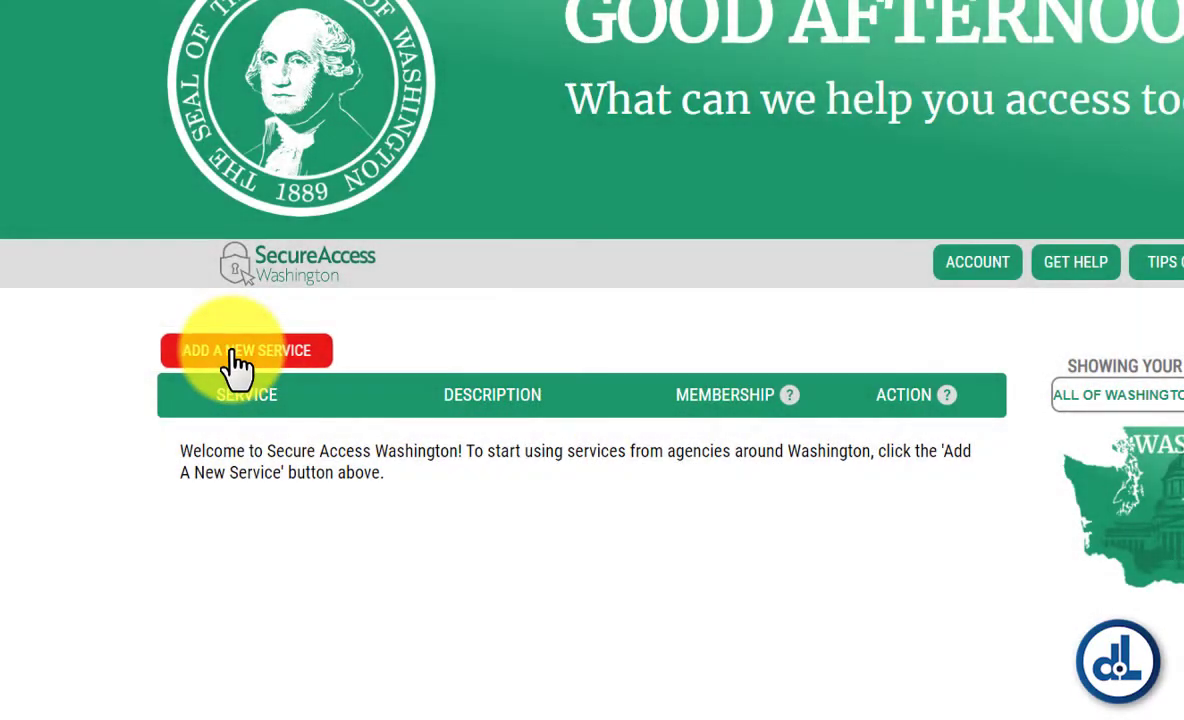
- Pick Department of Licensing from the full services list and apply for Professional and Business Licensing
click(232, 350)
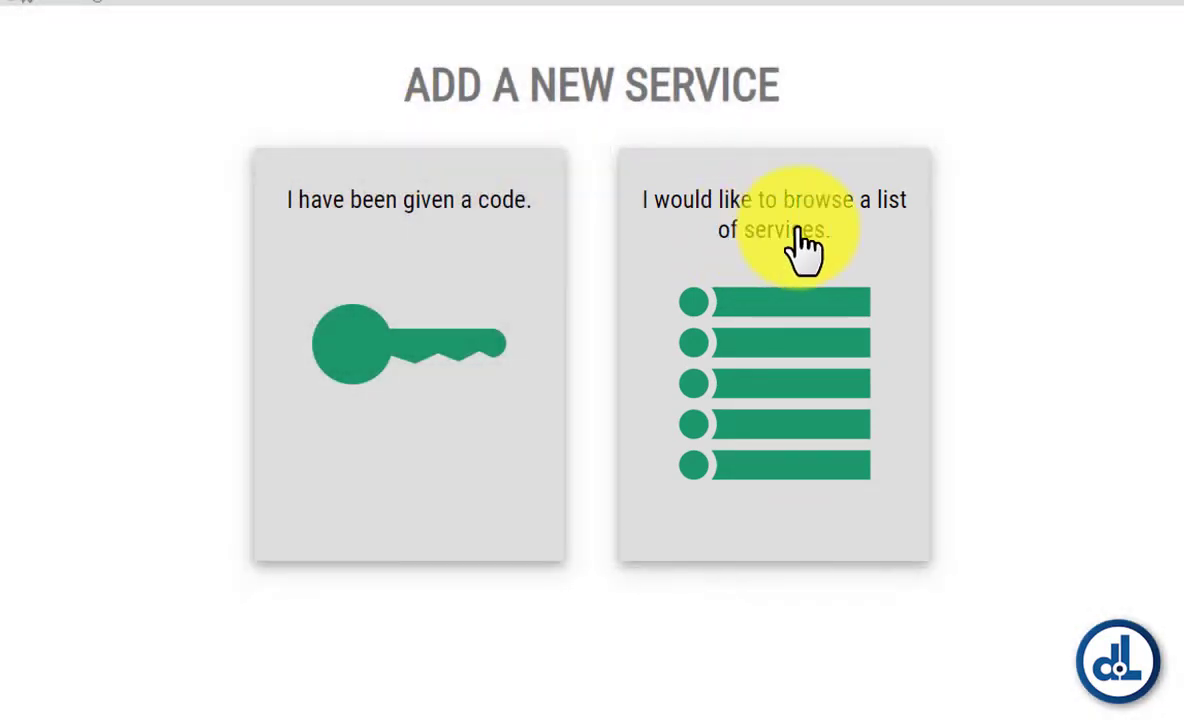
click(805, 248)
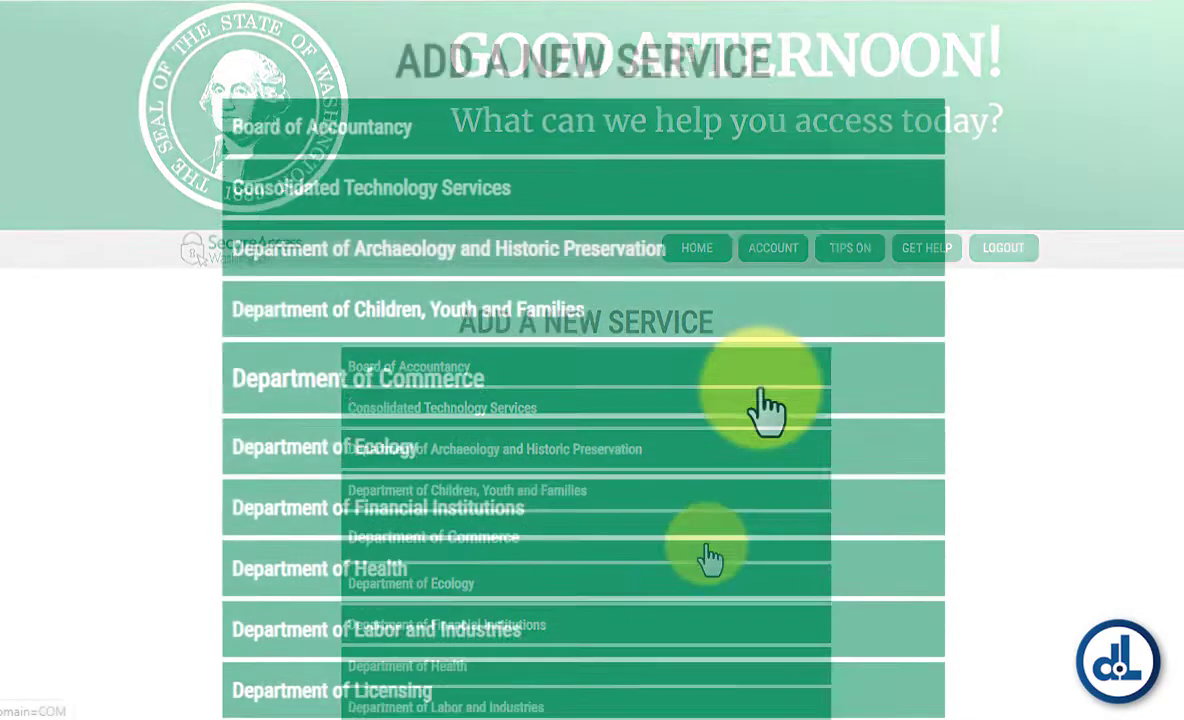
scroll(766, 410, down, 5)
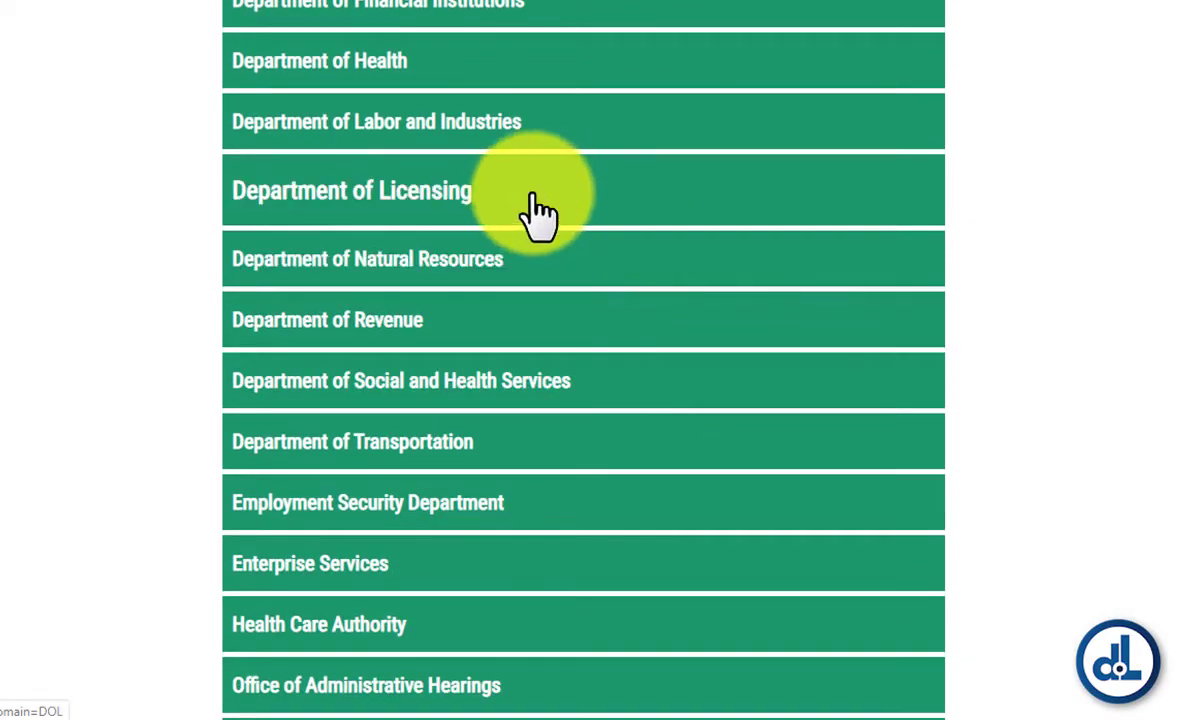
click(468, 200)
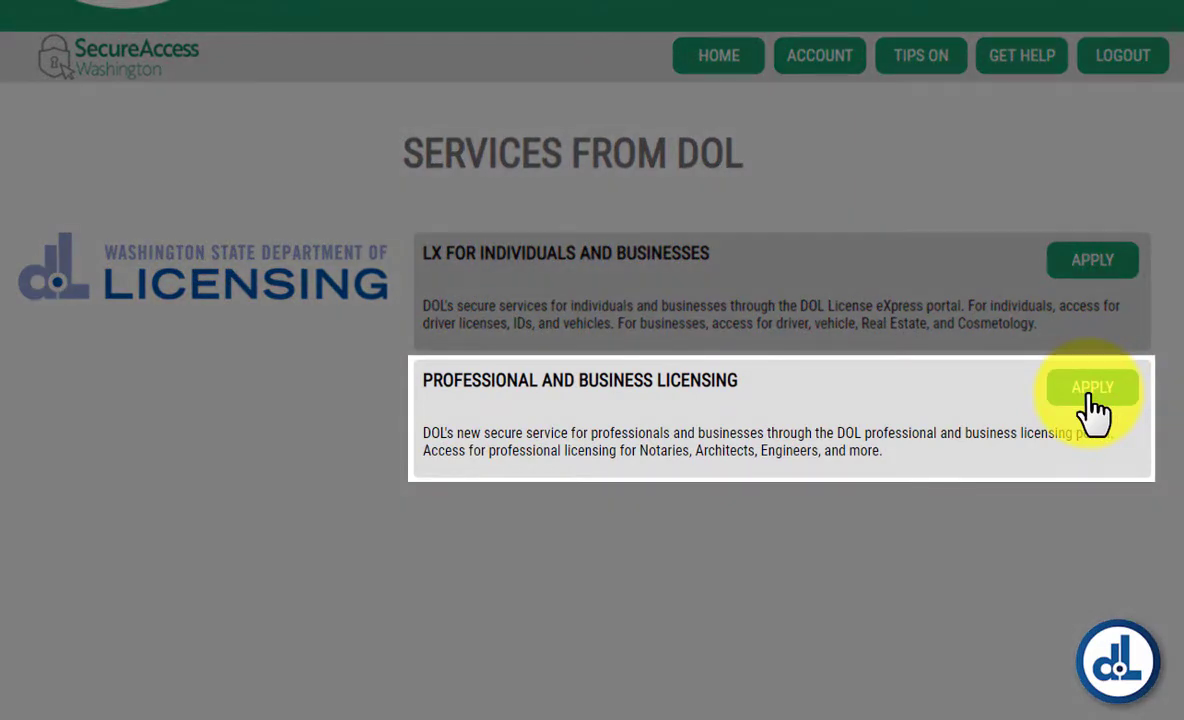
click(1090, 400)
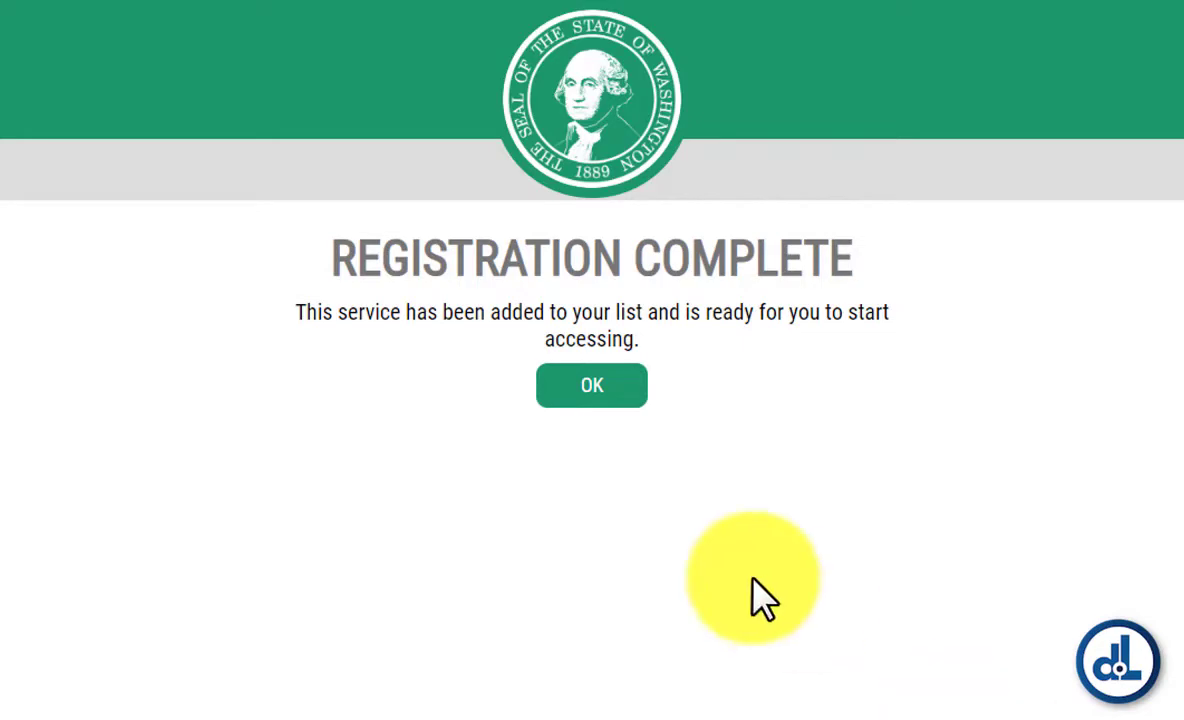
- Acknowledge the registration and enter Professional and Business Licensing from the dashboard, past the Now Accessing notice
click(589, 398)
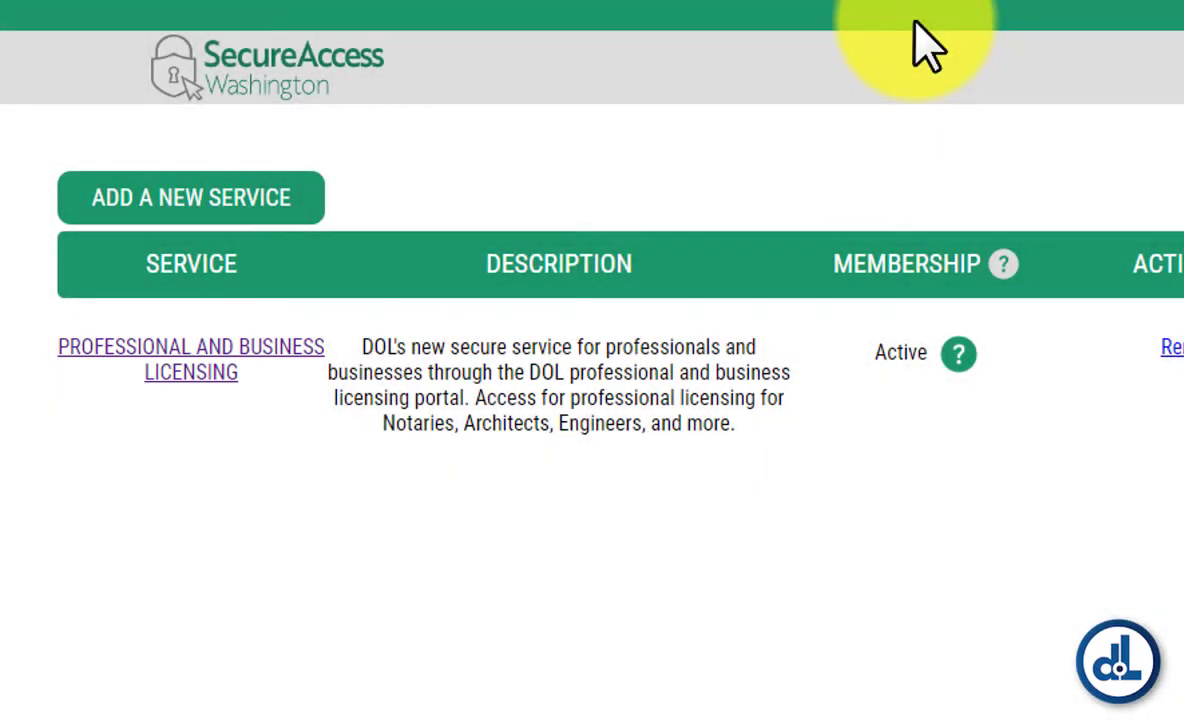
click(222, 370)
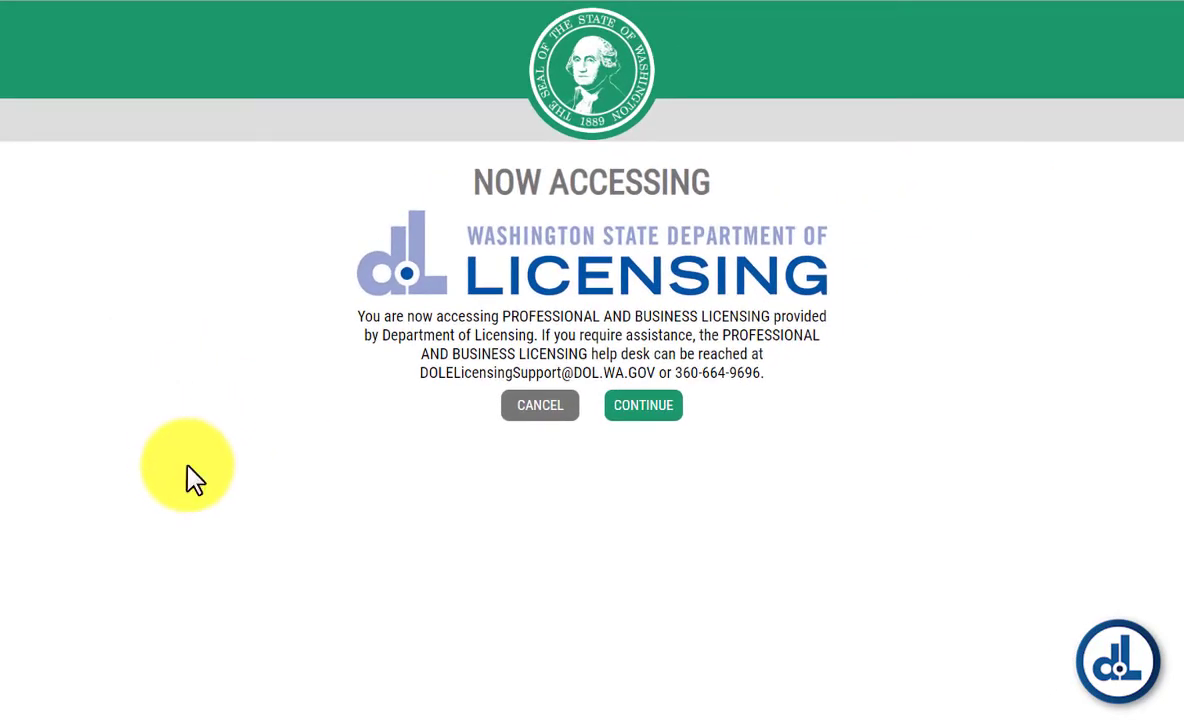
click(633, 408)
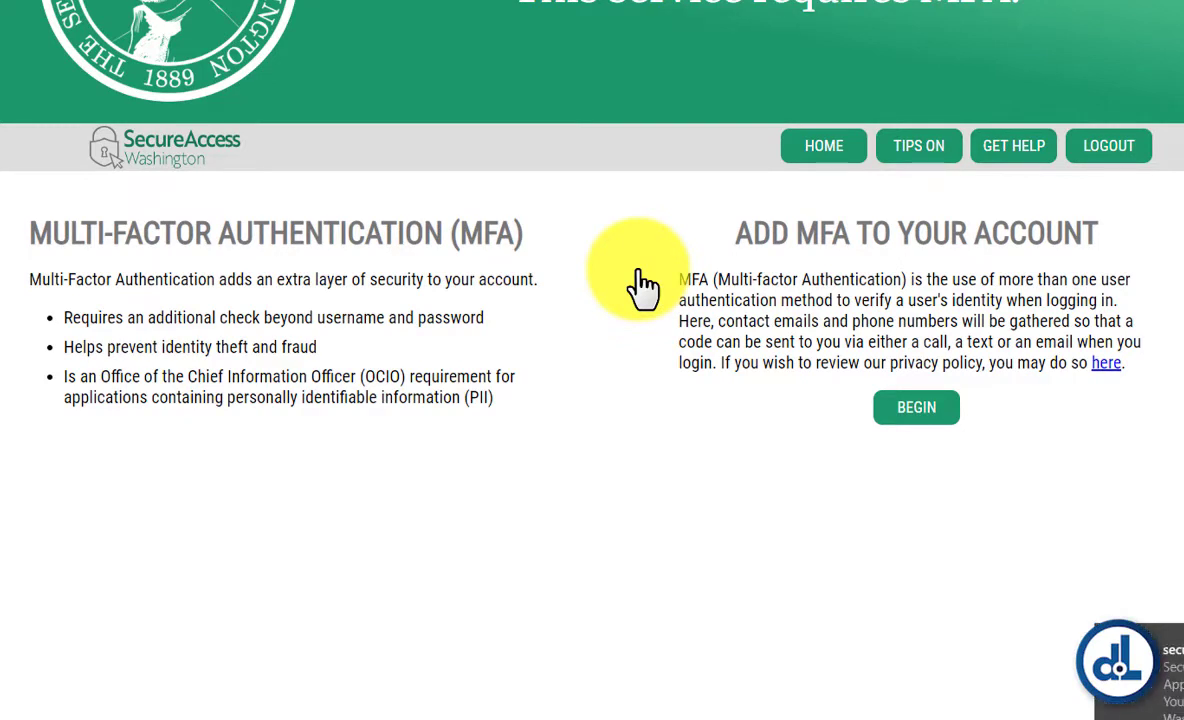
- Begin MFA setup and register a primary and an optional verification email address
click(906, 418)
click(851, 370)
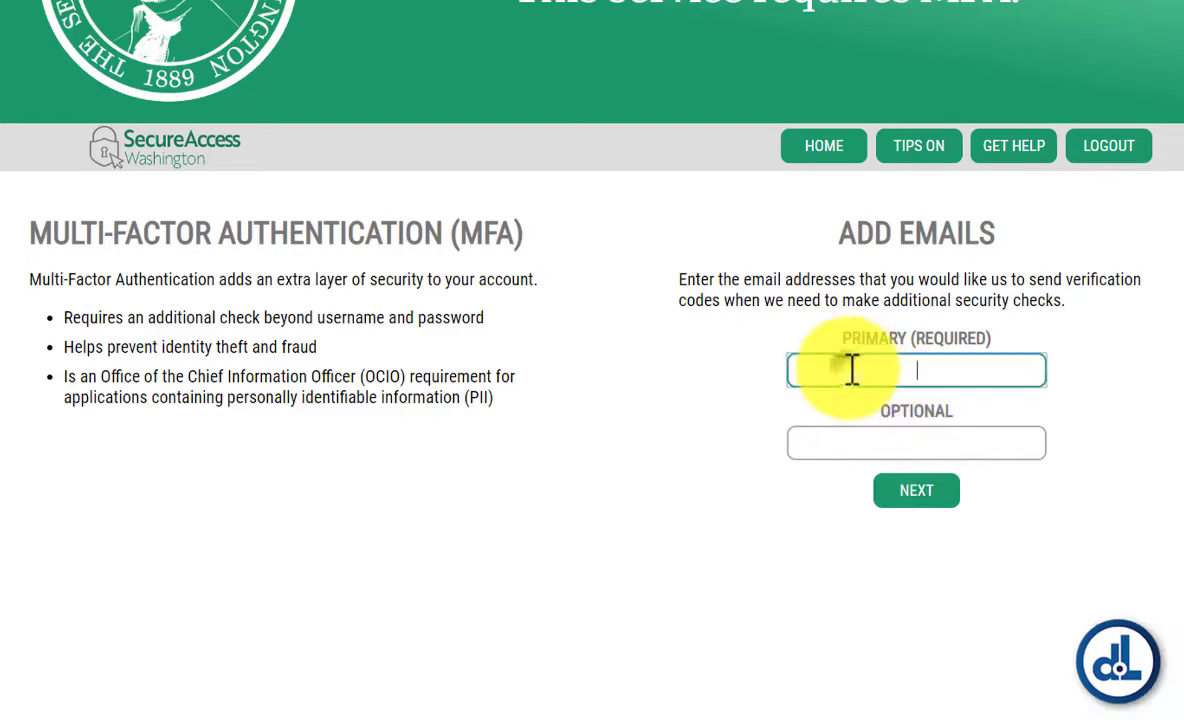
text(m)
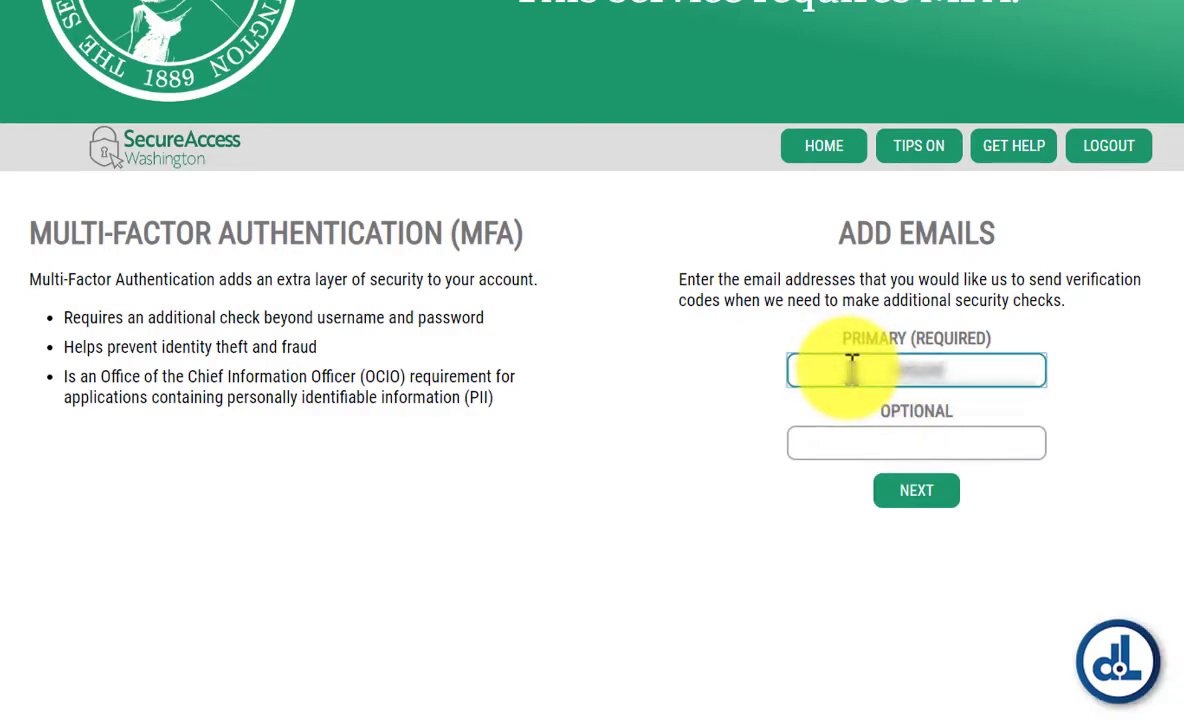
text(@gmail.com)
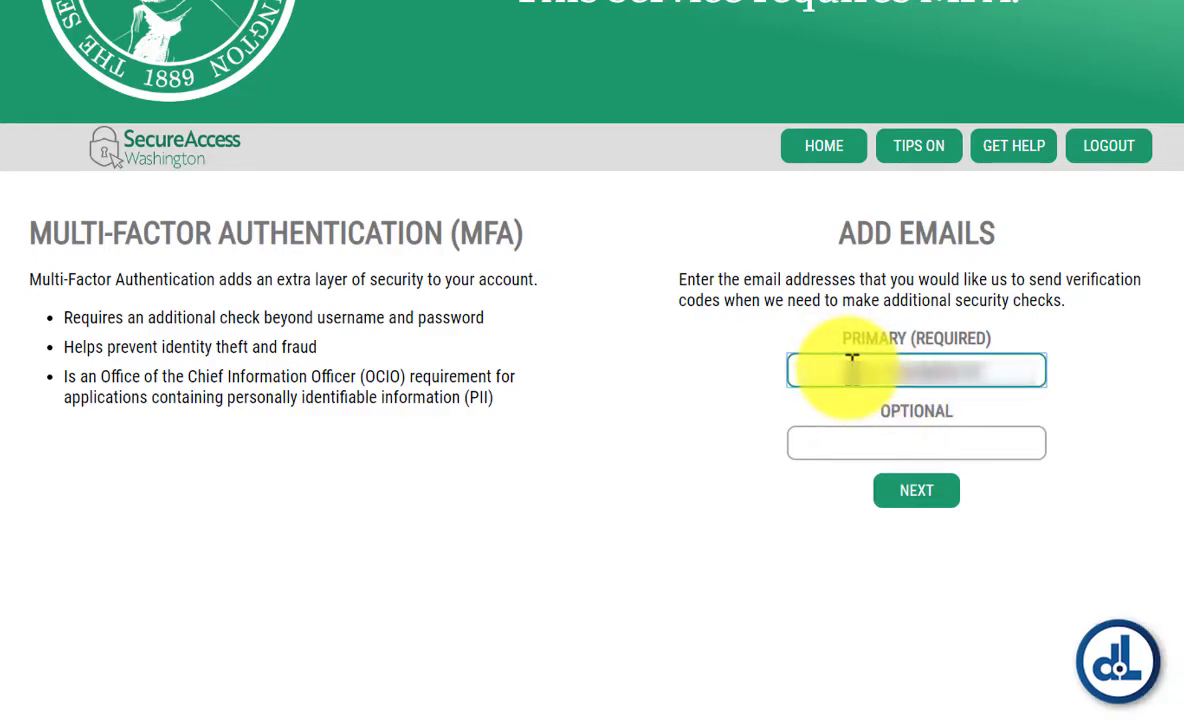
text(om)
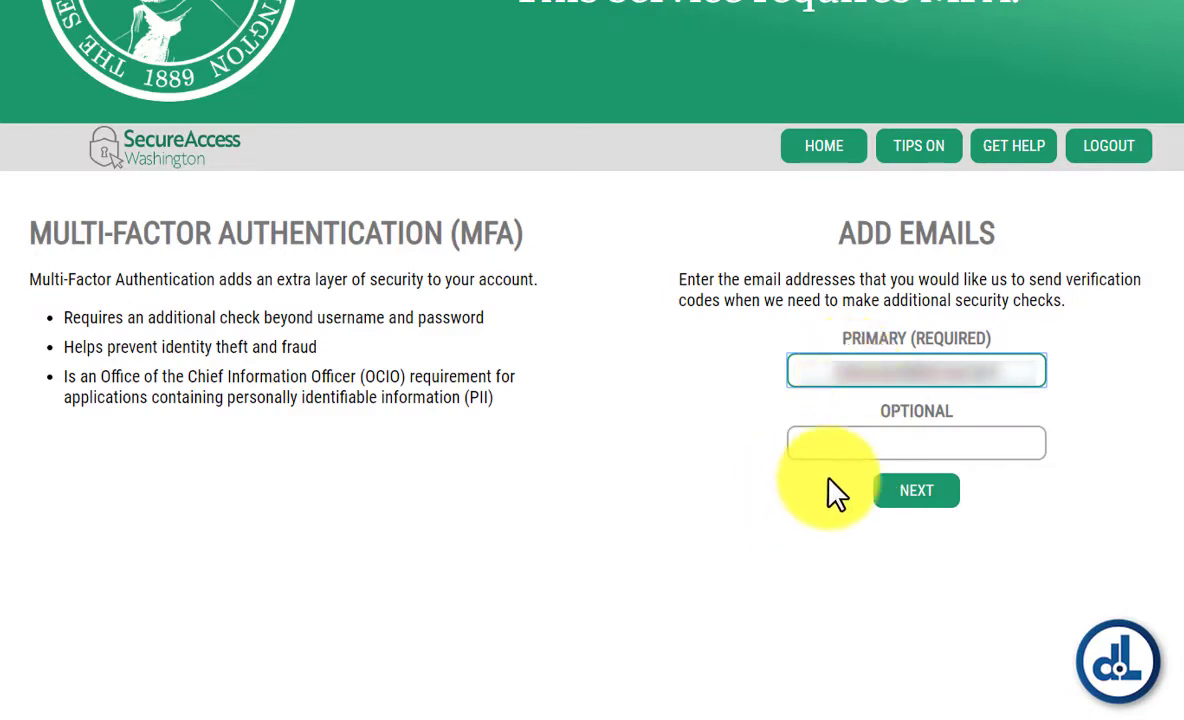
click(846, 446)
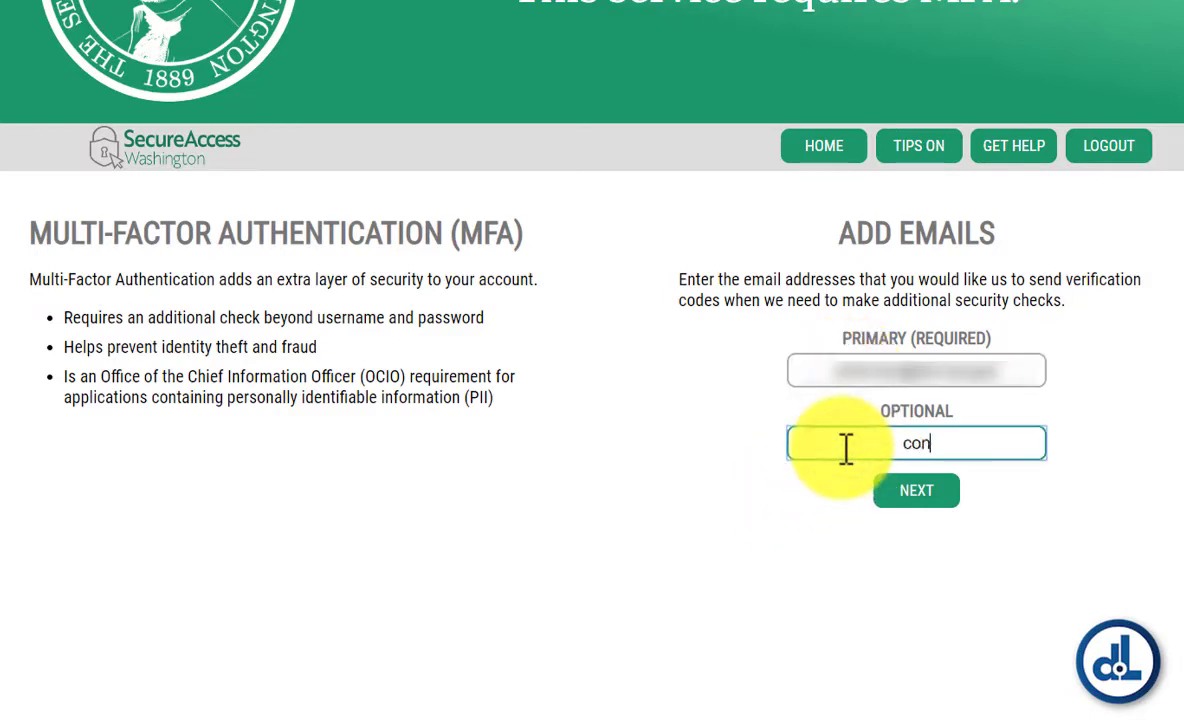
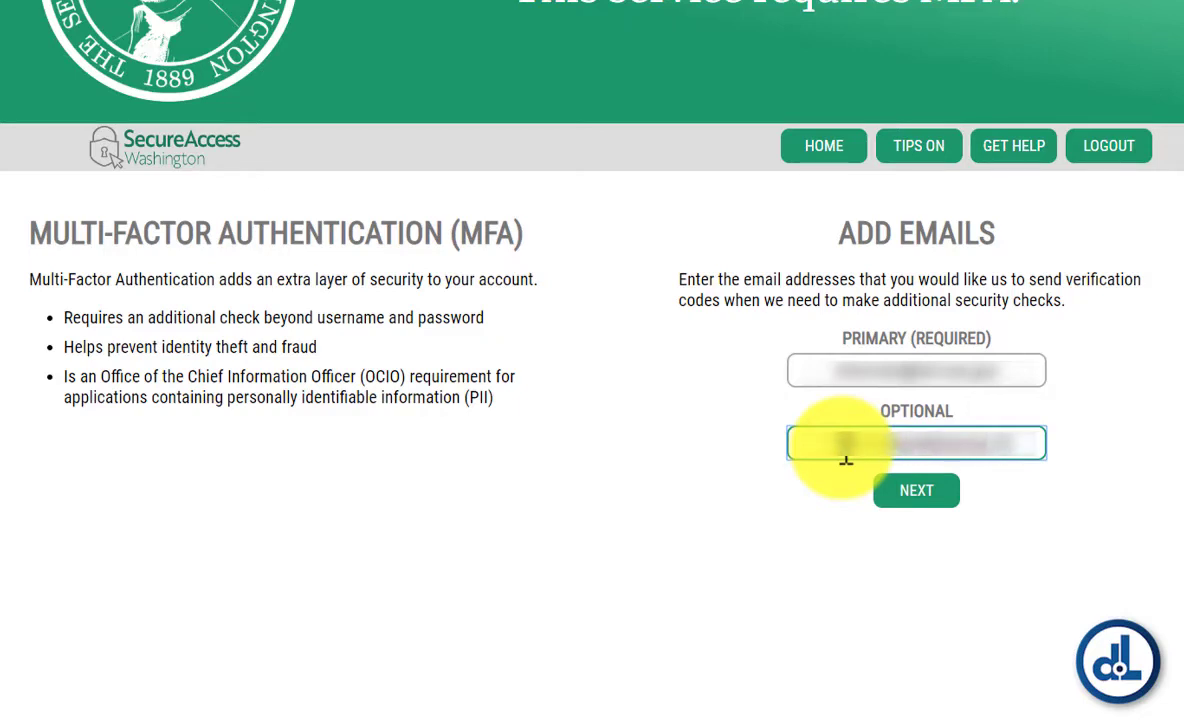
click(922, 494)
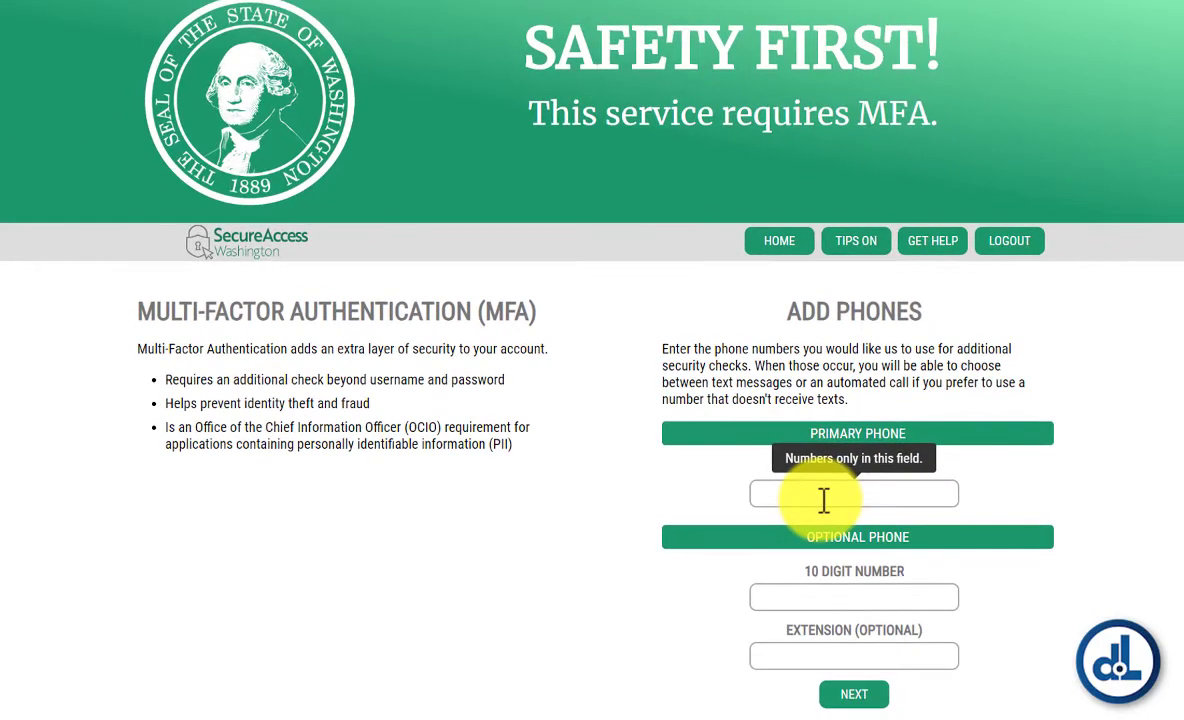
- Enter the primary and optional MFA phone numbers and continue to the contact review
click(874, 463)
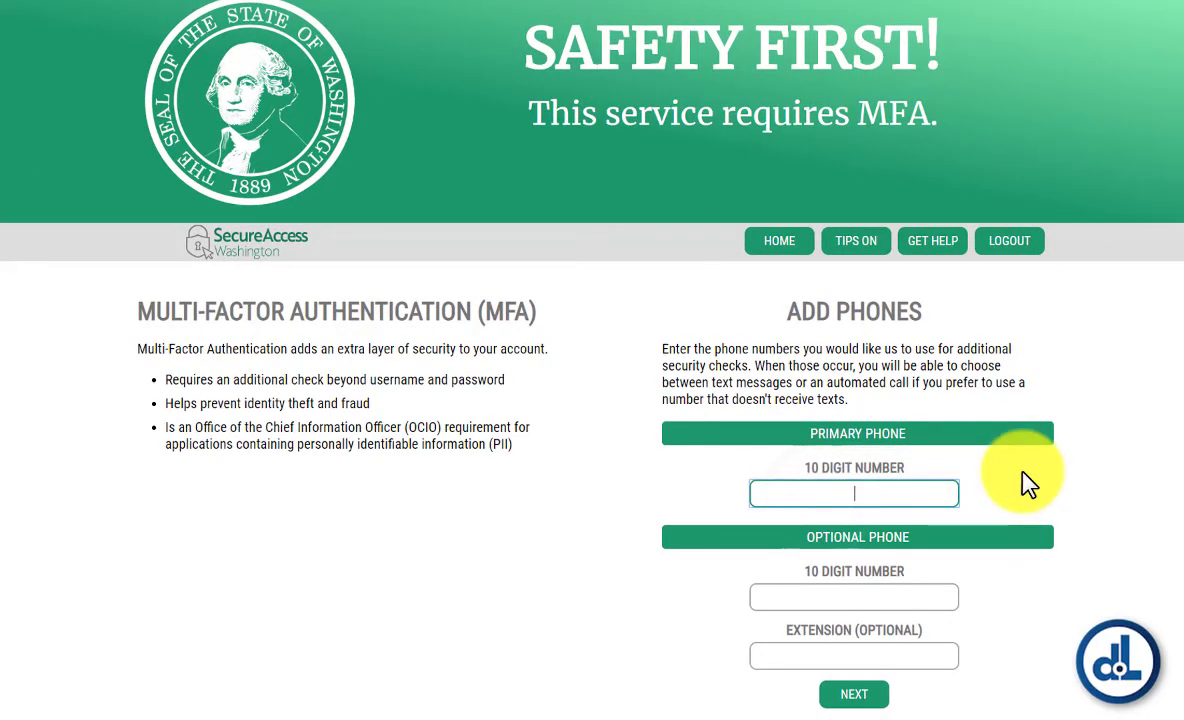
text(425)
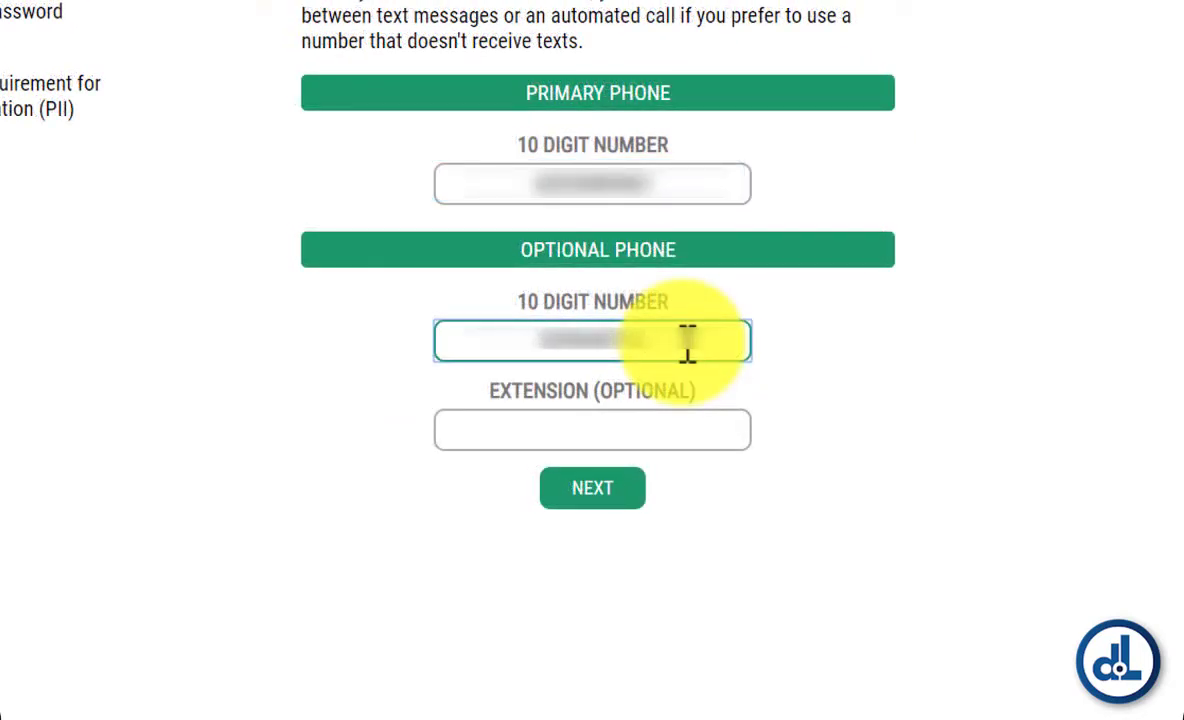
click(592, 492)
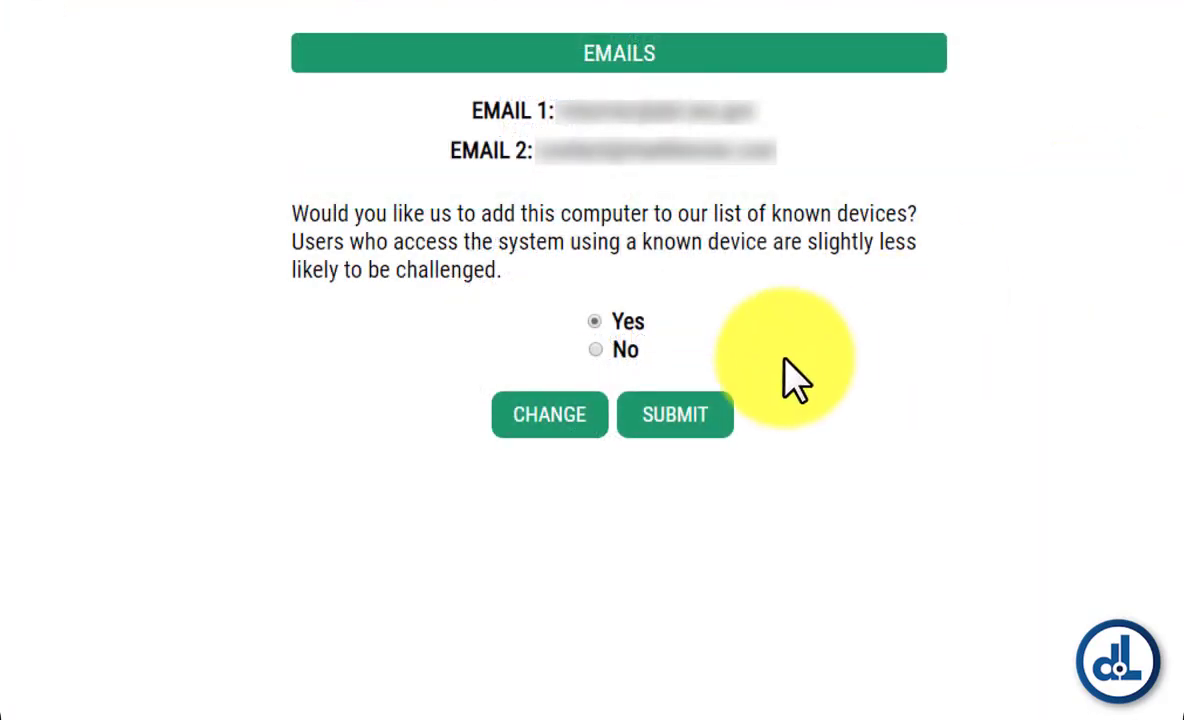
- Submit the MFA contacts with this computer kept as a known device
click(672, 410)
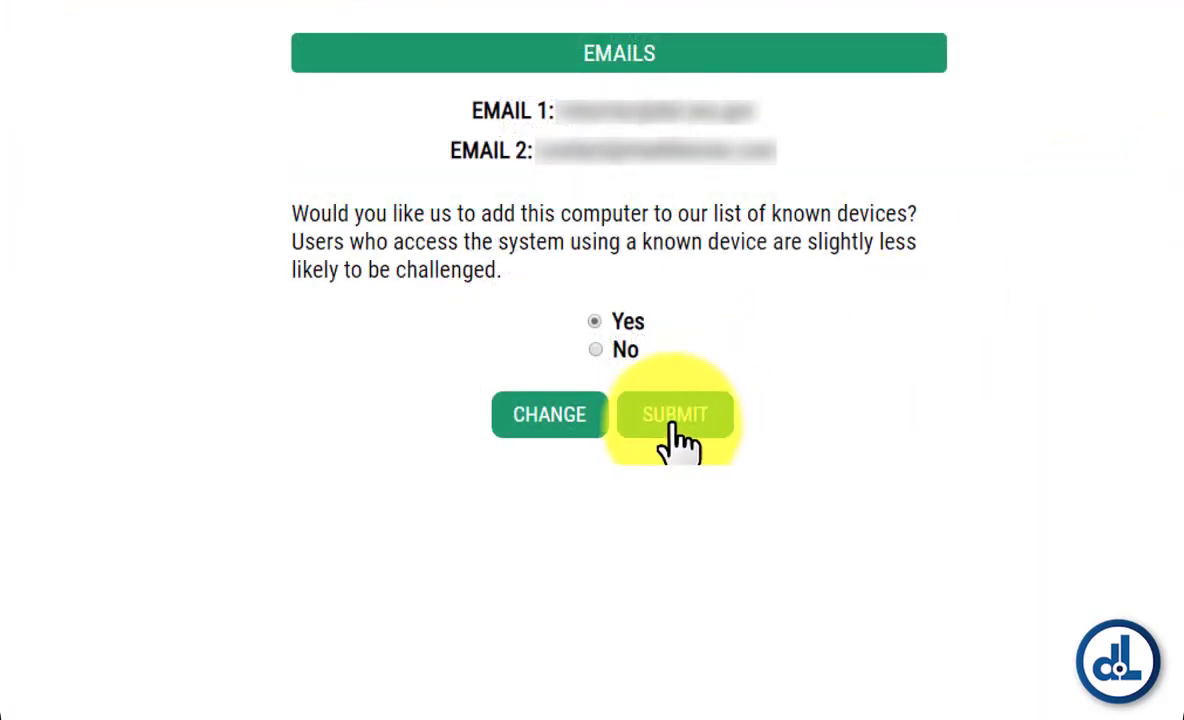